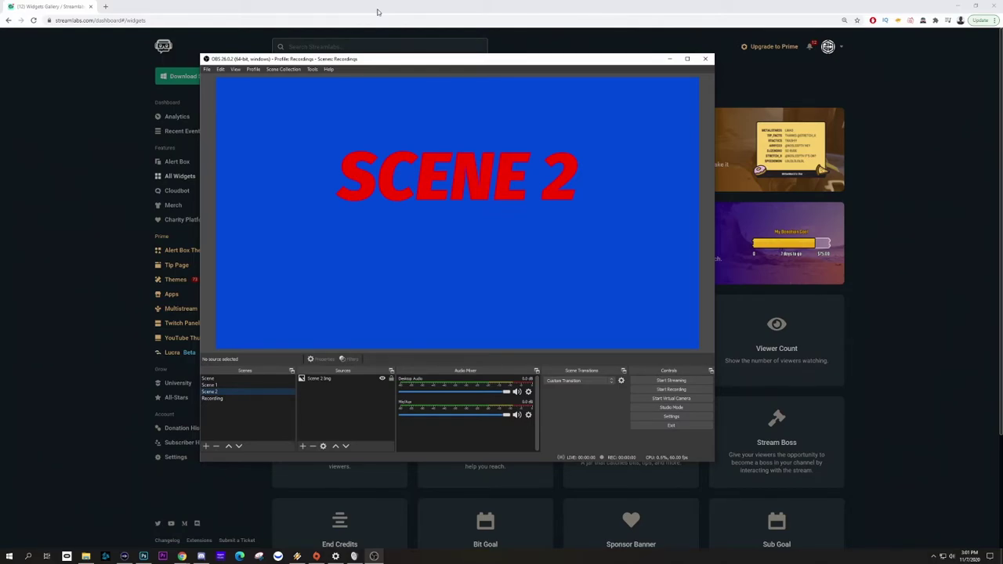
Bring the Streamlabs Widget Gallery in front of OBS and browse widgets like Stream Boss, Sub Goal and Poll.
click(377, 12)
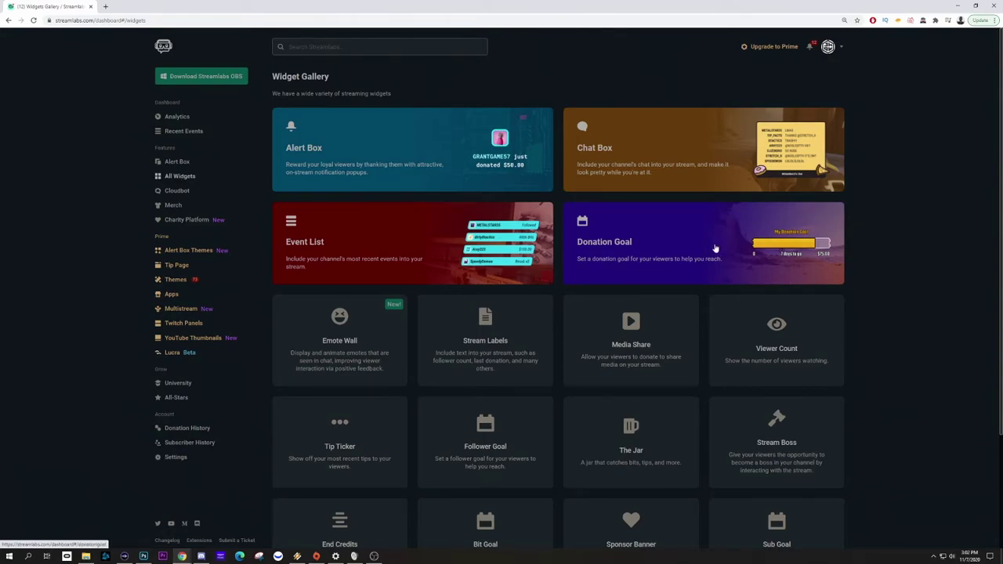
scroll(688, 273, down, 3)
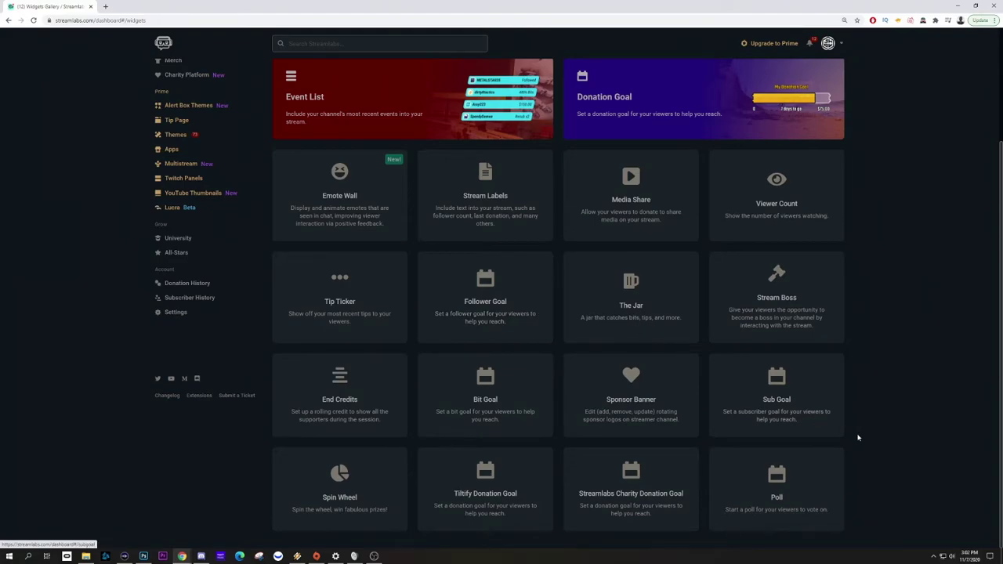
scroll(800, 407, up, 2)
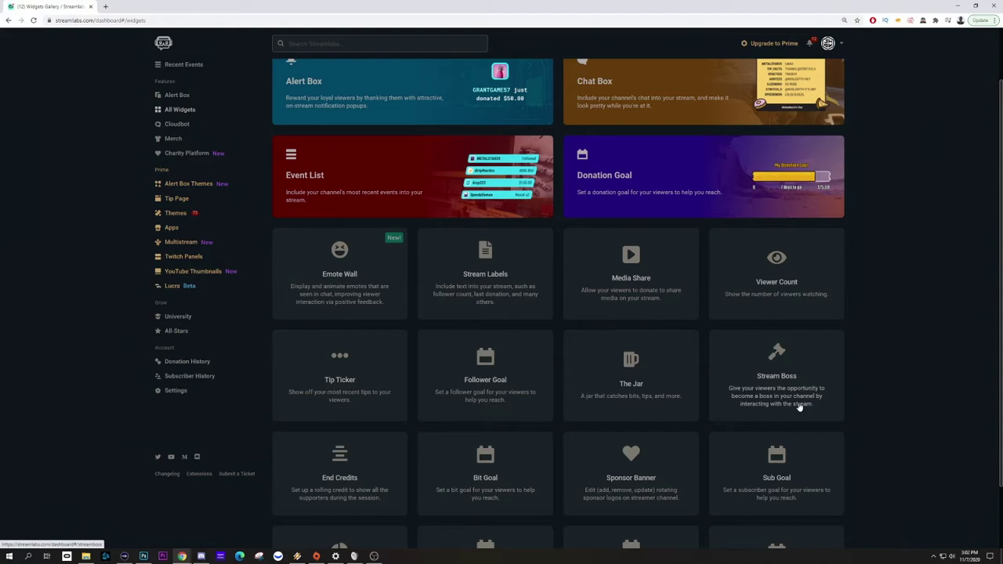
Open the Donation Goal widget and enter title 'Cosplay Goal', goal 50, starting amount 10 and an end date.
click(659, 189)
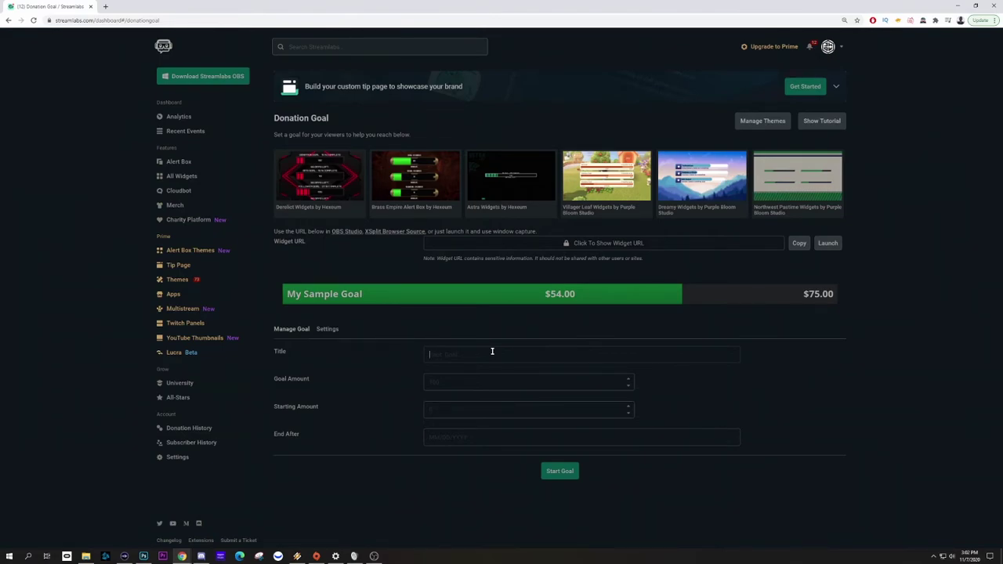
text(Cosplay Goal)
key(Tab)
text(50)
click(453, 409)
text(10)
click(430, 440)
text(10/3)
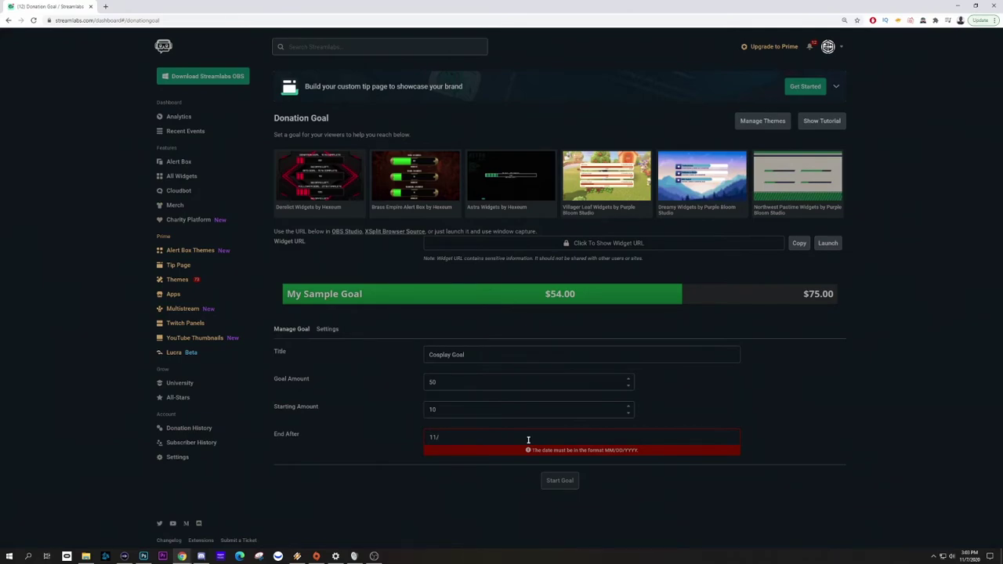
text(30/2020)
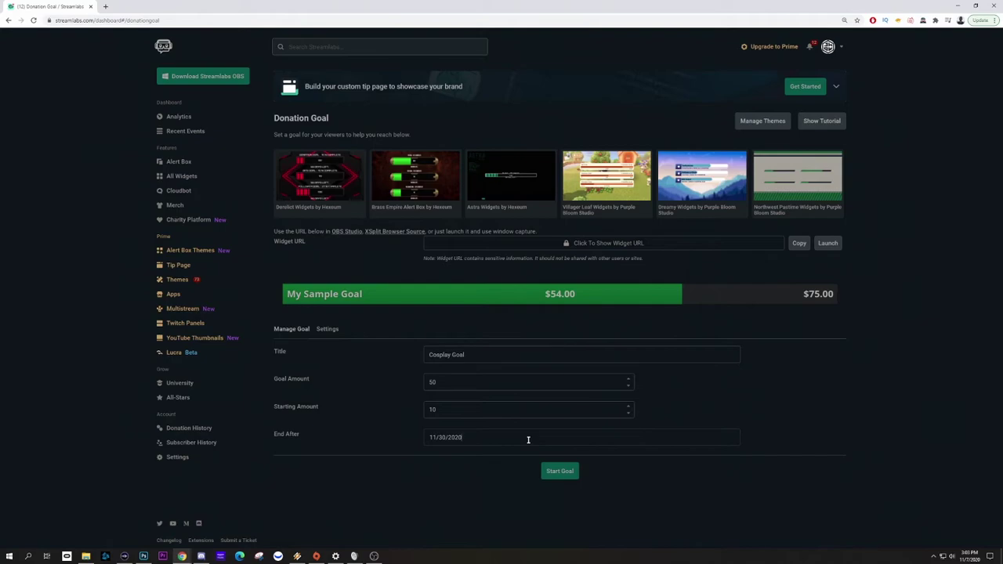
In the goal's Settings, set Layout to Standard after trying Condensed, then review bar thickness and font options.
click(327, 329)
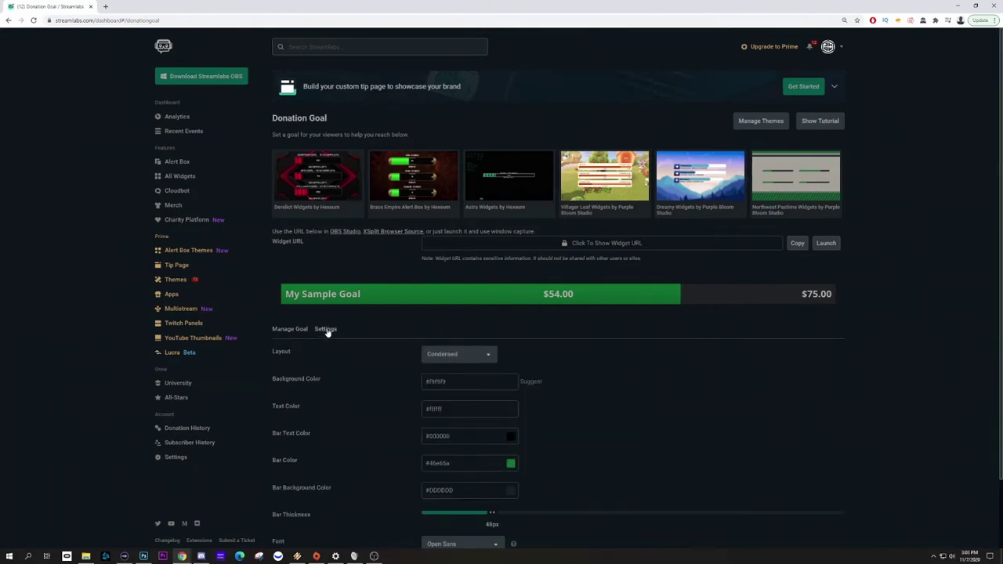
click(459, 353)
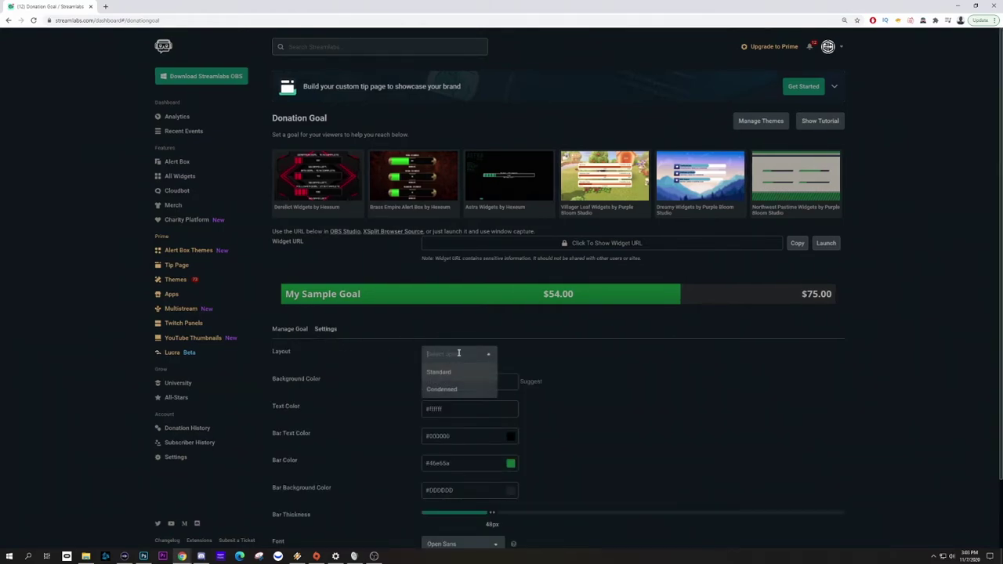
click(447, 378)
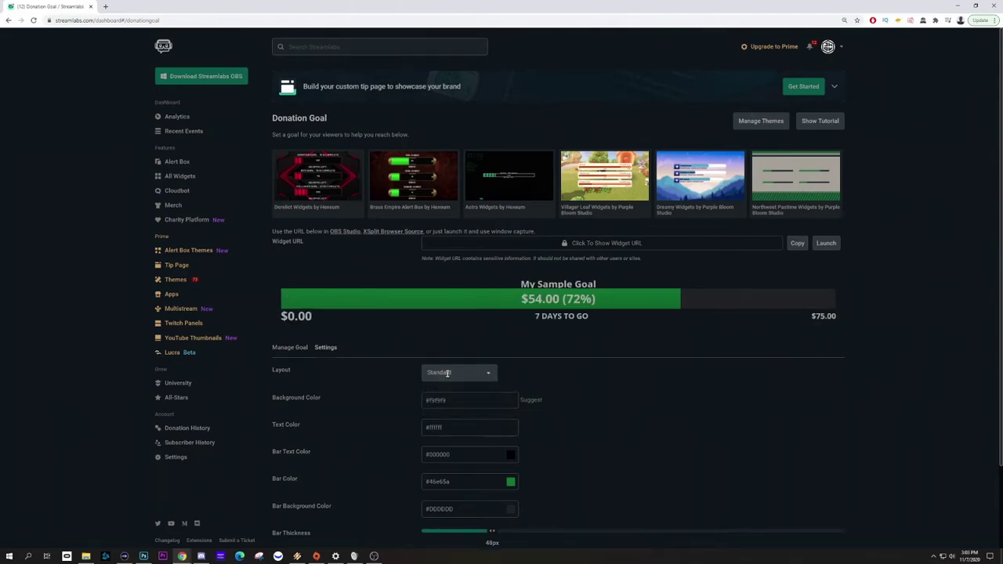
click(488, 375)
click(457, 408)
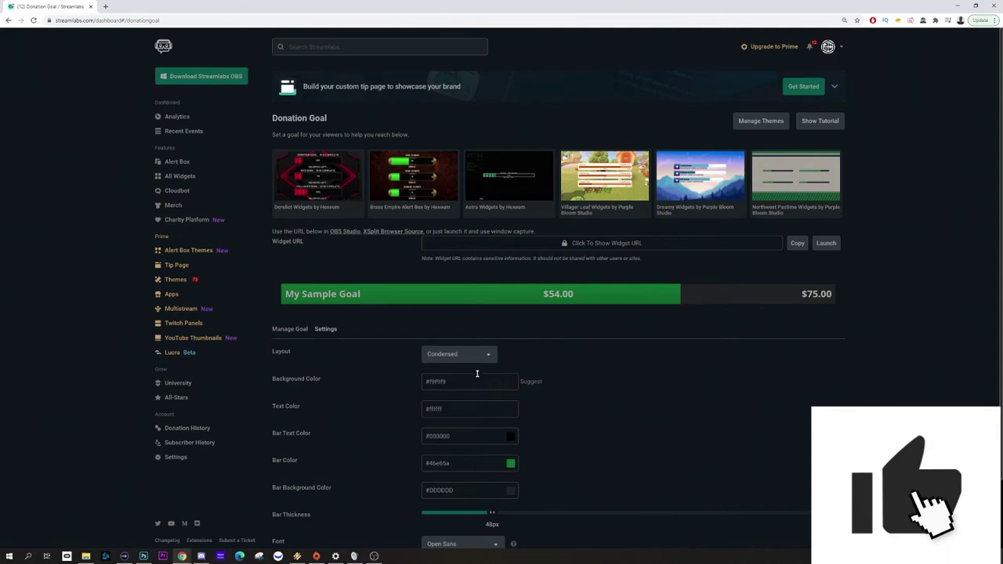
click(492, 363)
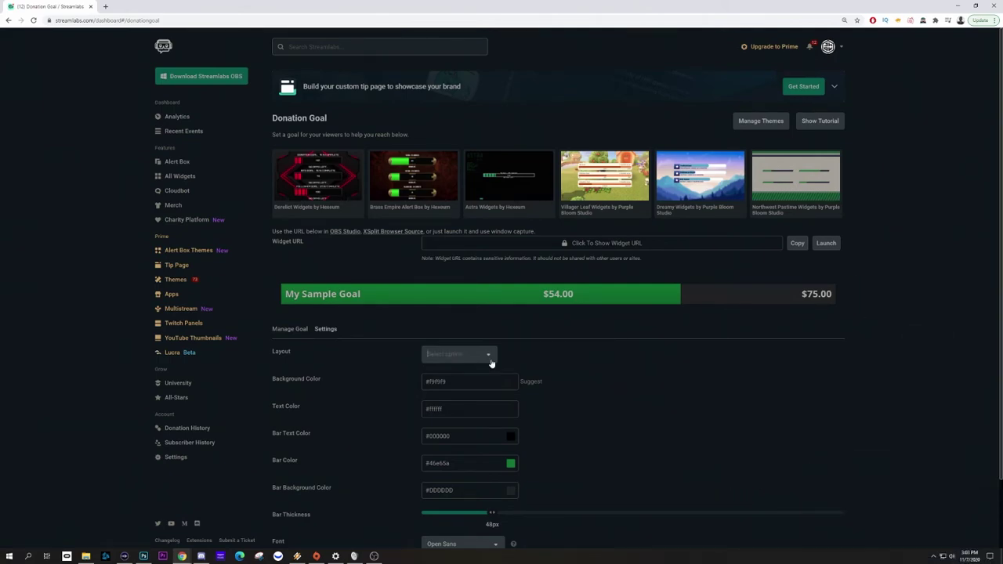
click(460, 375)
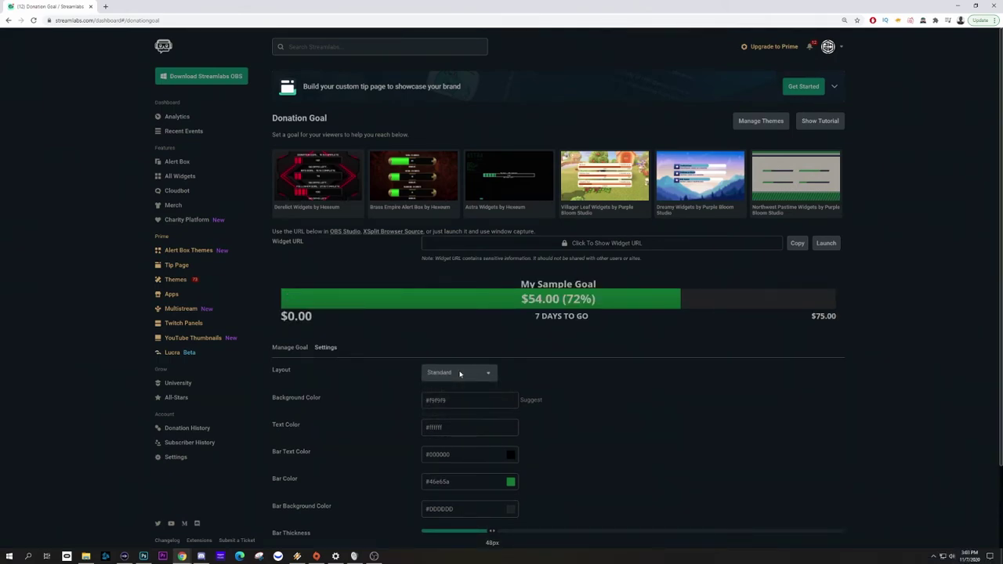
scroll(385, 475, down, 1)
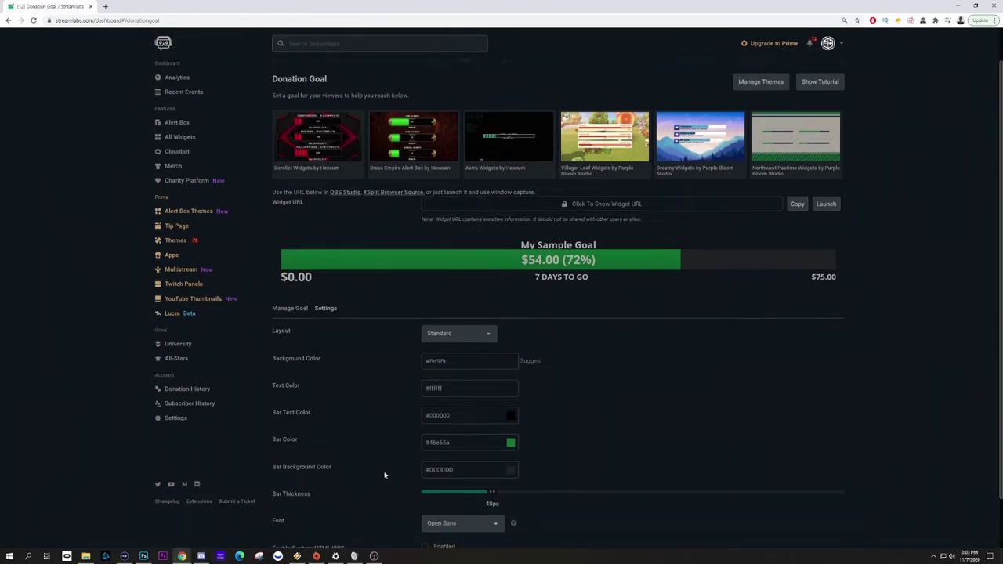
scroll(413, 441, down, 1)
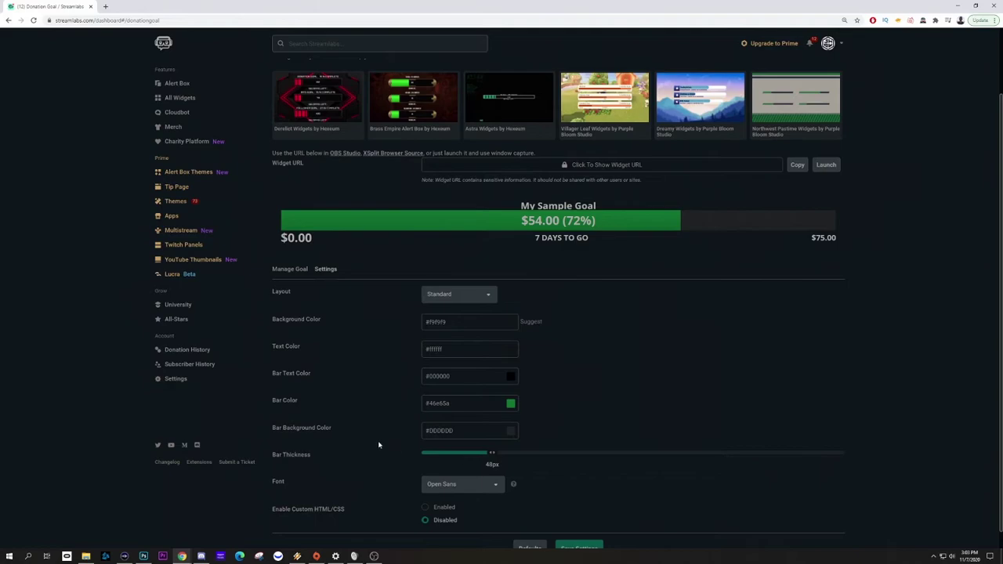
scroll(380, 446, down, 1)
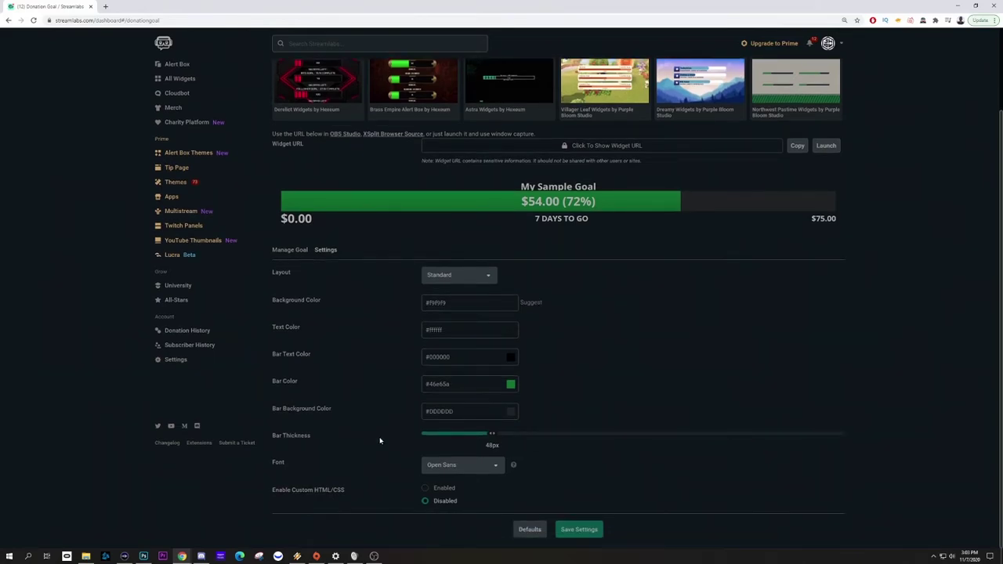
Start the Cosplay Goal, copy its widget URL, and return to OBS Studio on Scene 2.
click(301, 251)
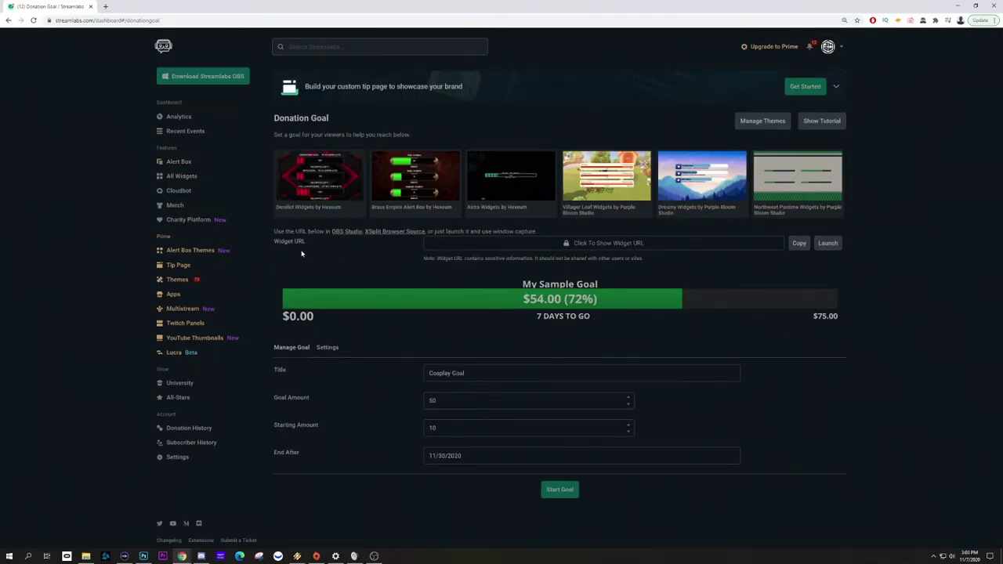
click(560, 494)
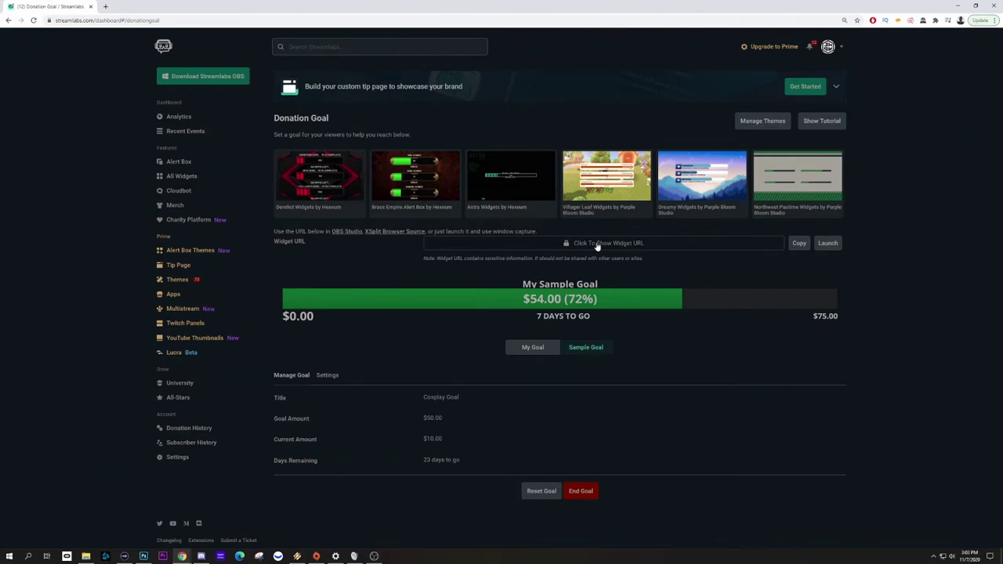
click(801, 244)
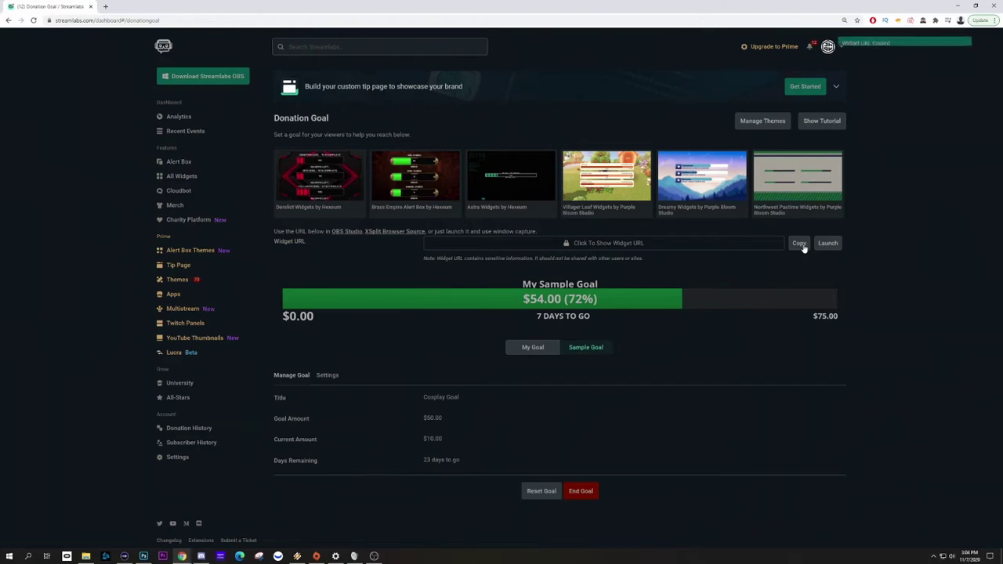
click(374, 556)
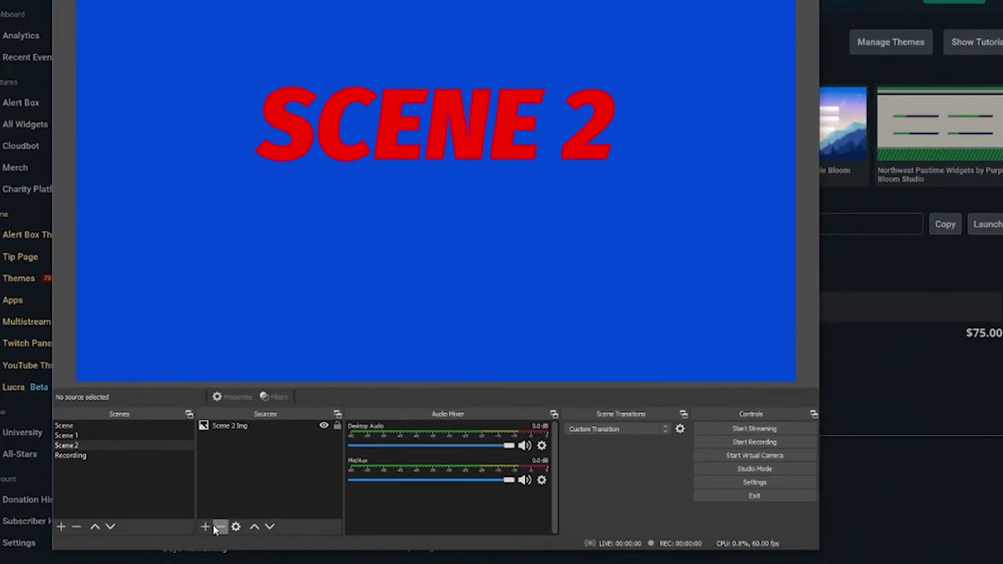
Add a Browser source named 'Donation Goal' to Scene 2.
click(303, 446)
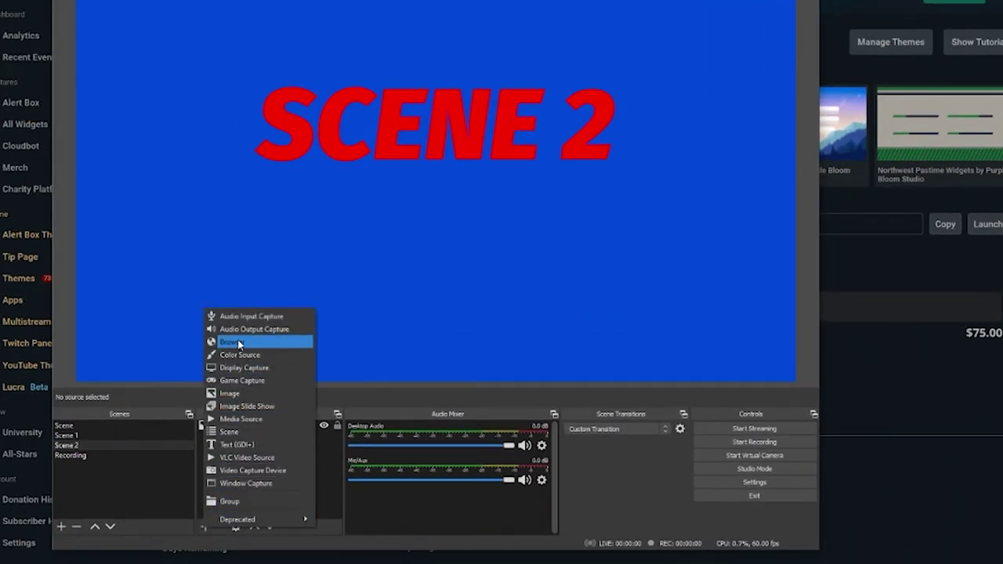
click(264, 342)
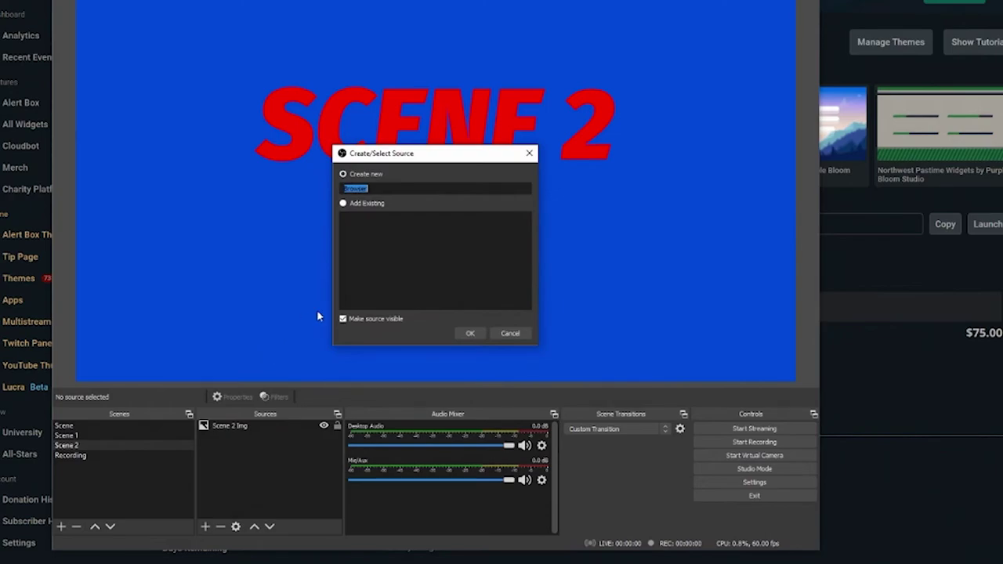
text(Donation Goal)
click(470, 333)
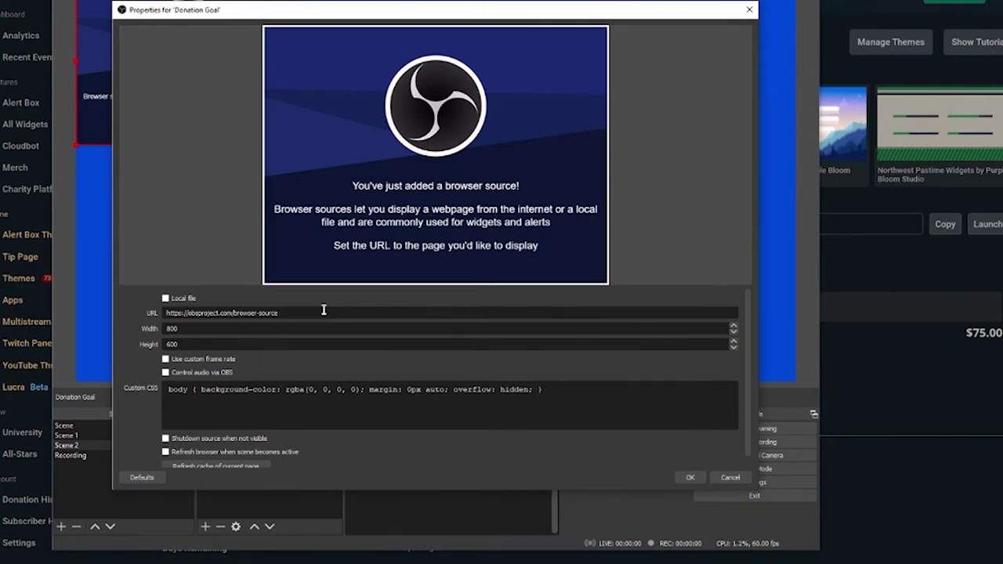
Replace the Donation Goal source's default URL with the Streamlabs widget address.
drag(324, 310, 165, 312)
key(BackSpace)
double_click(182, 329)
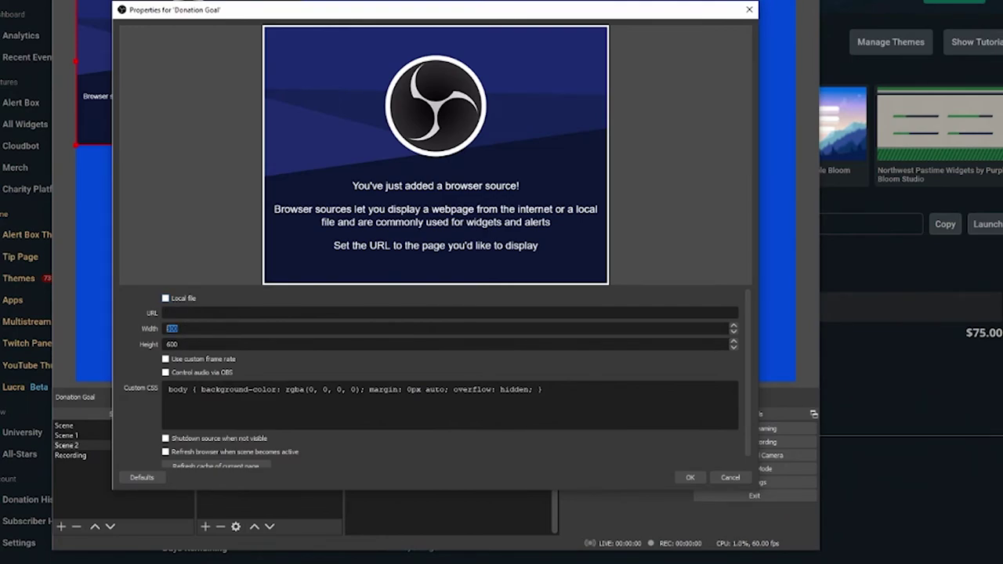
click(185, 309)
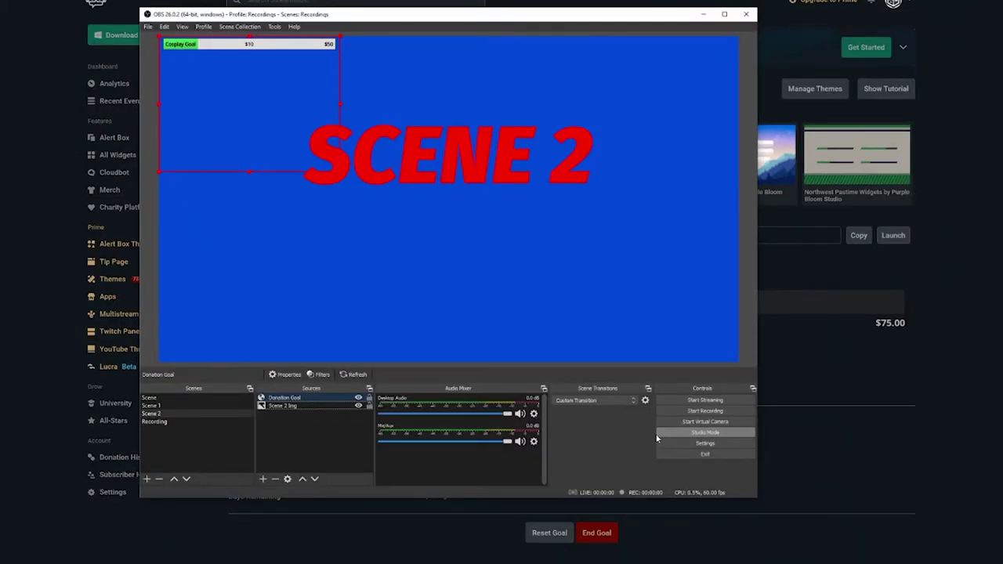
Try the goal bar at top-right and centre, widen it, then settle it in the top-left corner.
drag(234, 81, 582, 115)
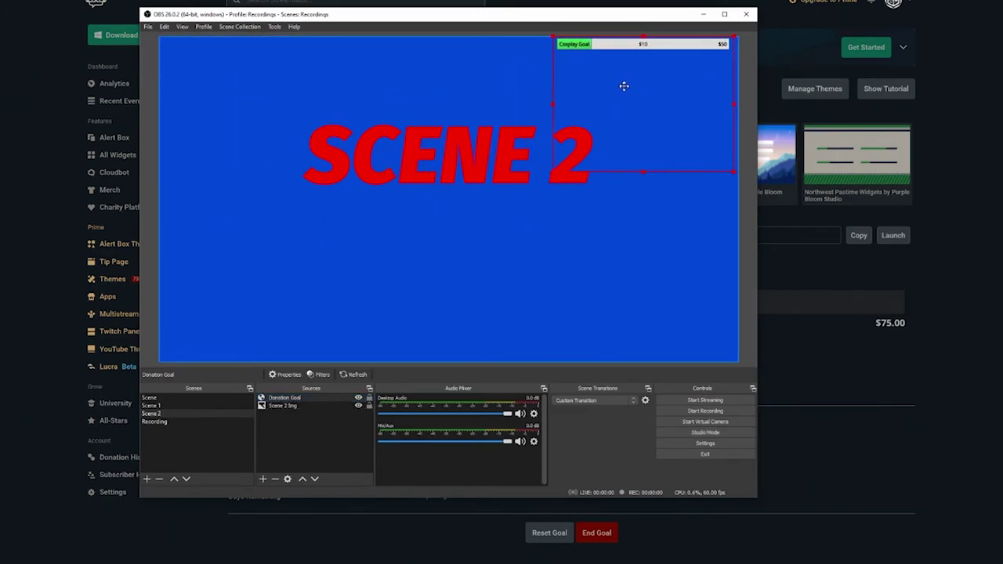
drag(618, 85, 397, 140)
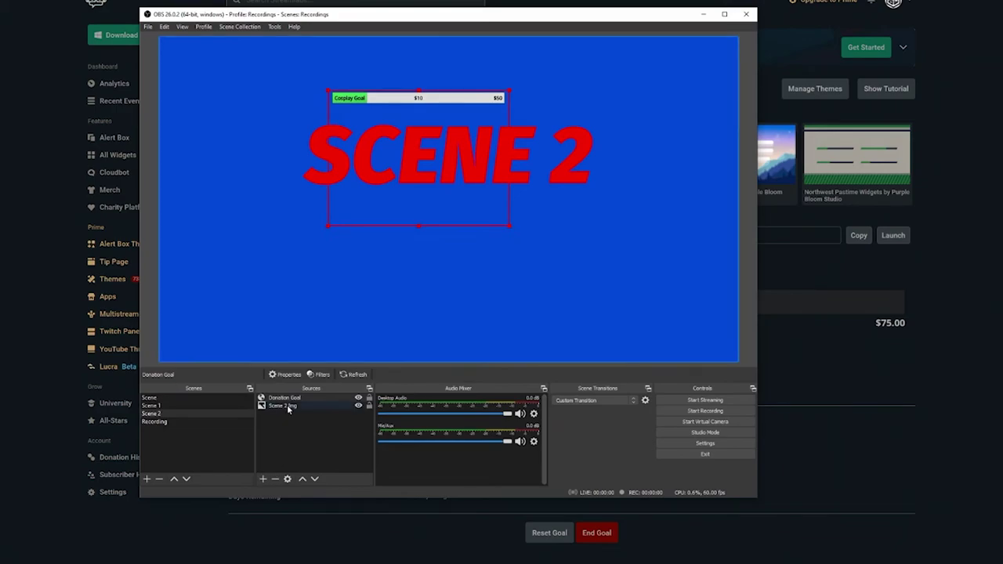
mouse_move(321, 399)
mouse_down()
mouse_move(317, 414)
mouse_move(317, 396)
mouse_up()
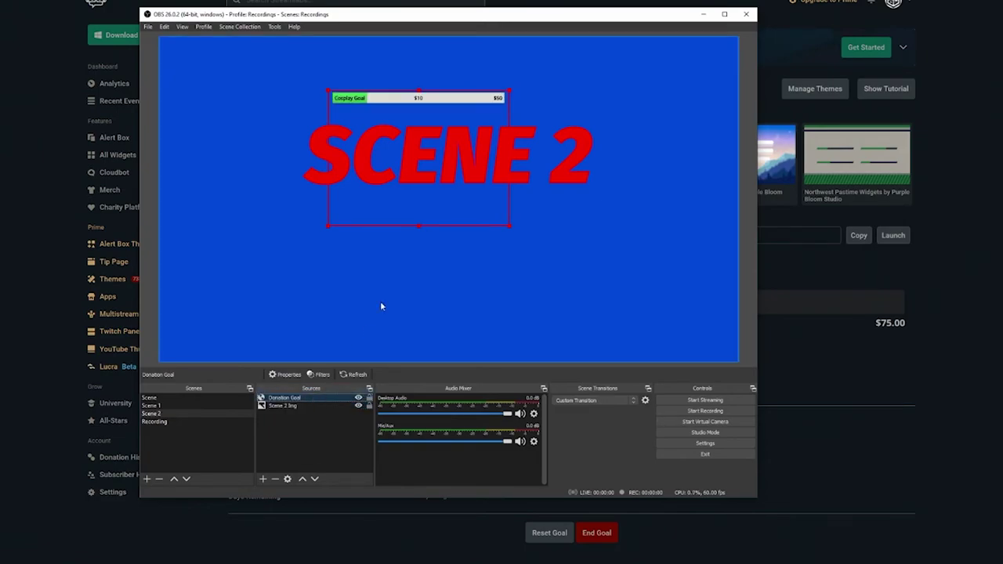
click(513, 228)
drag(514, 228, 494, 212)
drag(446, 187, 271, 125)
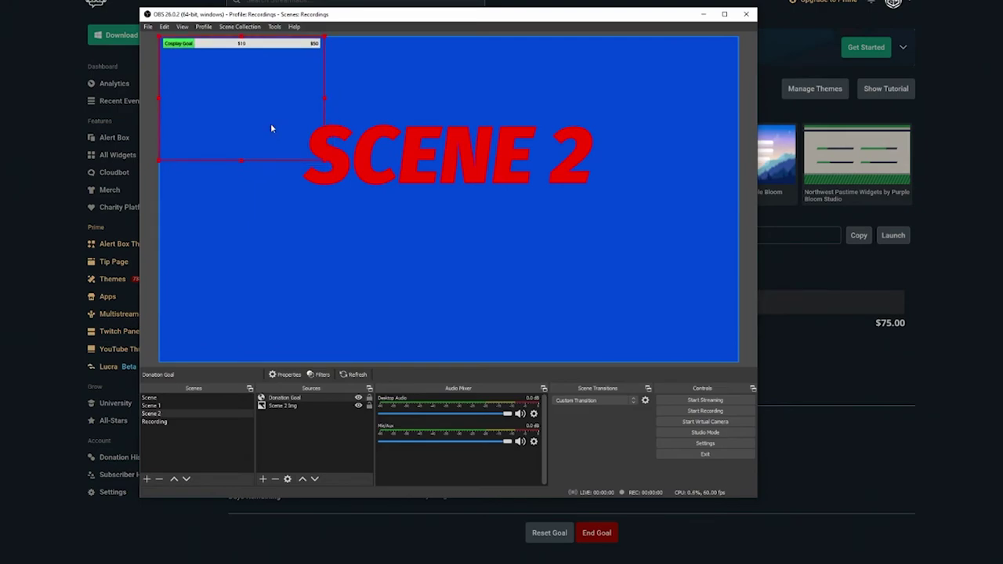
Switch to Streamlabs and open the Sub Goal widget from the All Widgets gallery.
key(alt+Tab)
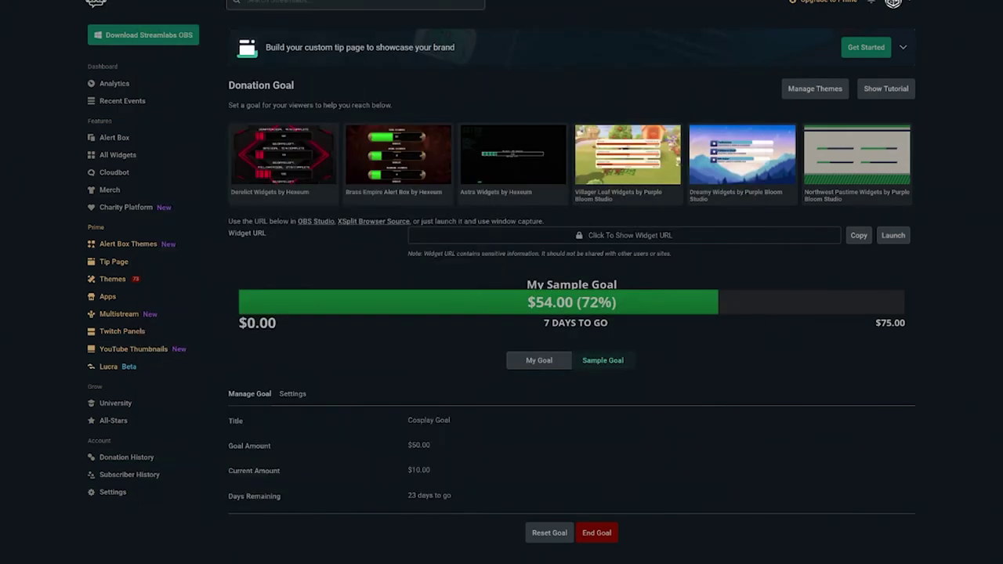
click(124, 156)
scroll(510, 434, down, 4)
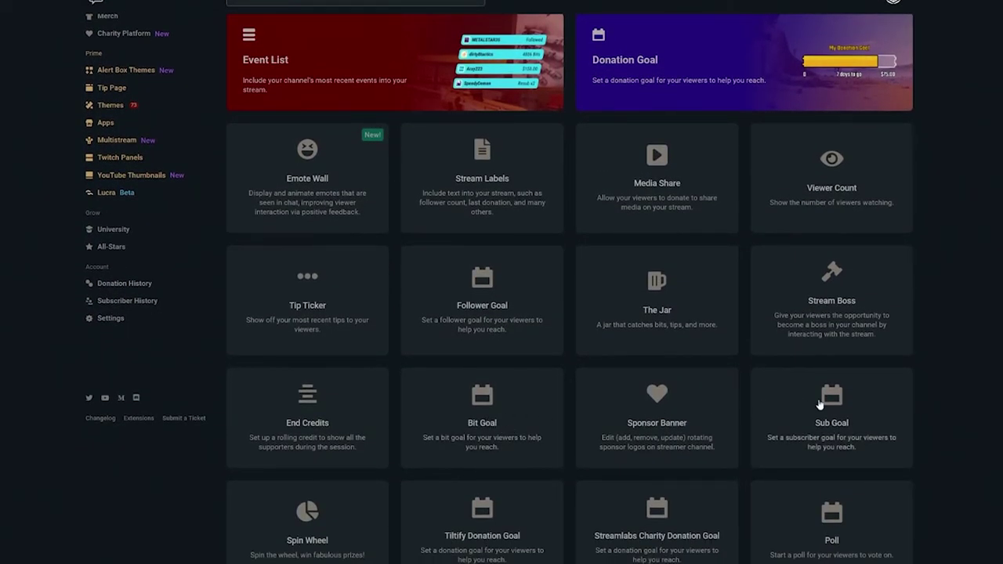
click(819, 404)
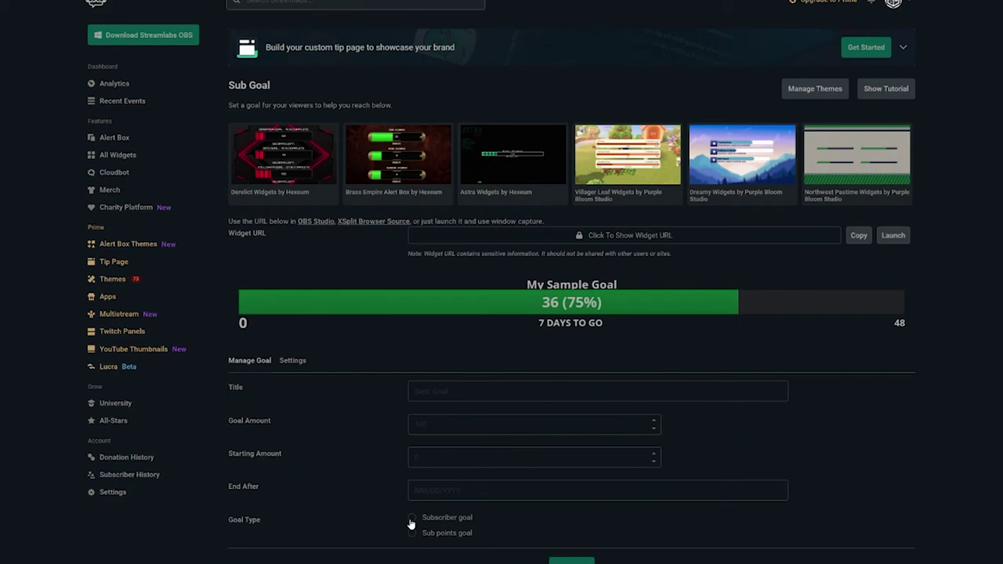
Back in OBS, drag the goal bar to Scene 2's top-right, then switch to Scene 1.
click(337, 561)
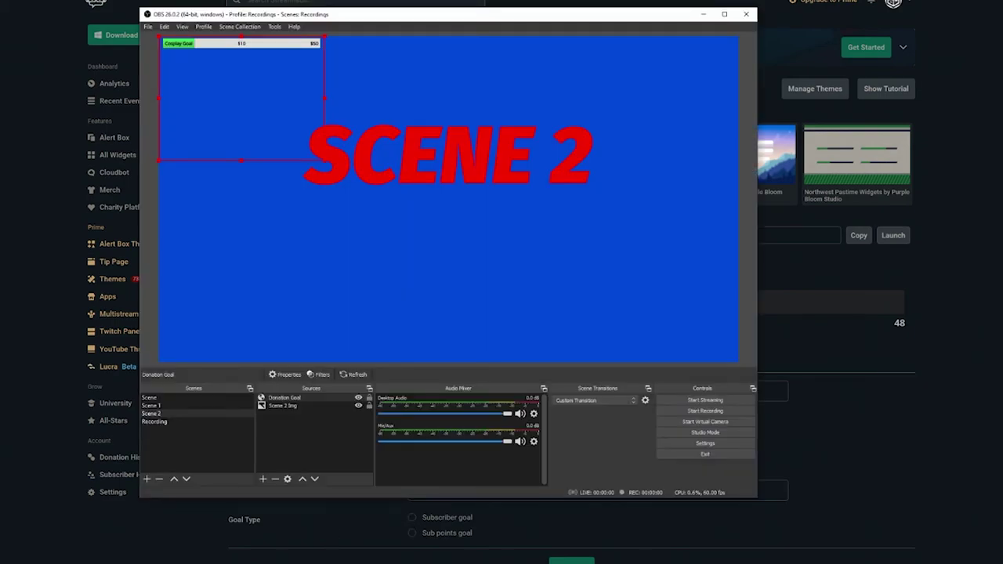
drag(324, 161, 669, 136)
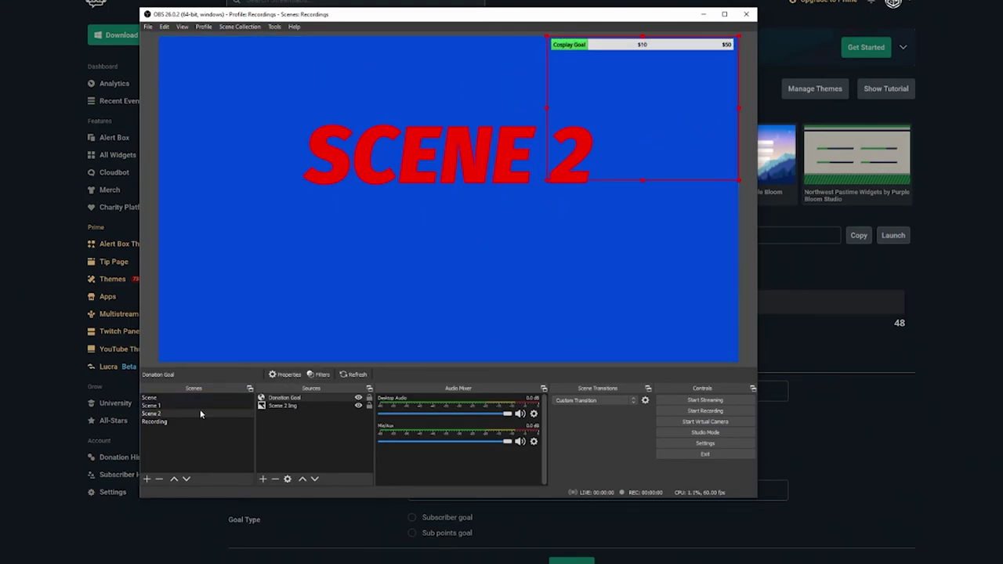
drag(667, 160, 669, 125)
click(221, 407)
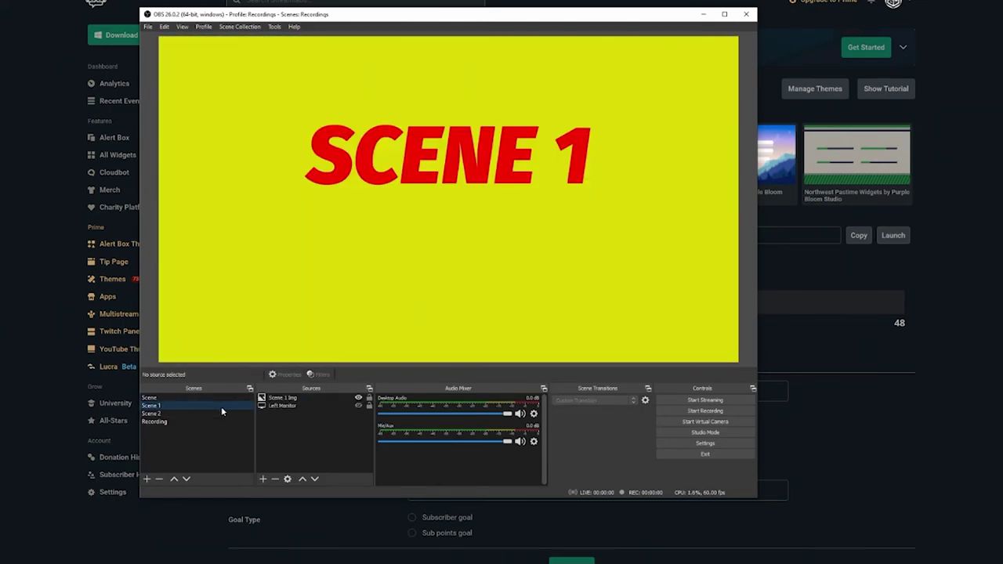
Add the existing Donation Goal browser source to Scene 1 and place it top-left.
click(263, 477)
click(320, 334)
click(396, 219)
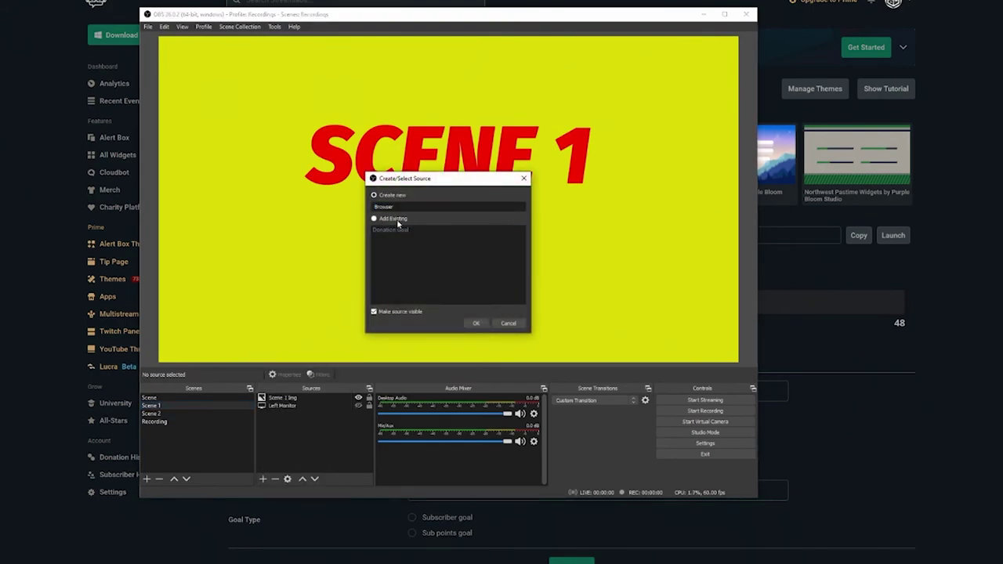
click(393, 230)
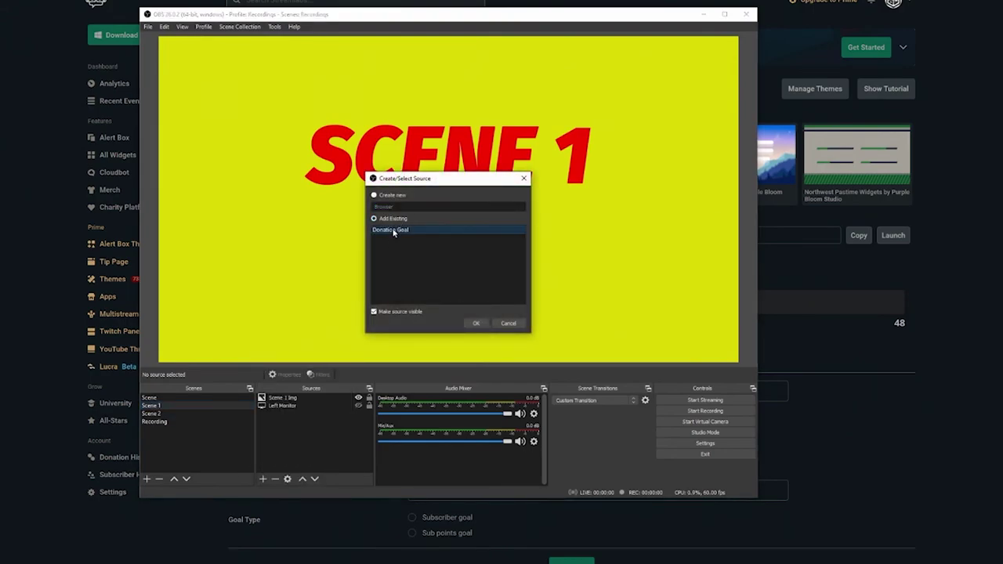
click(476, 323)
mouse_move(271, 101)
mouse_down()
mouse_move(357, 215)
mouse_move(337, 123)
mouse_move(269, 107)
mouse_up()
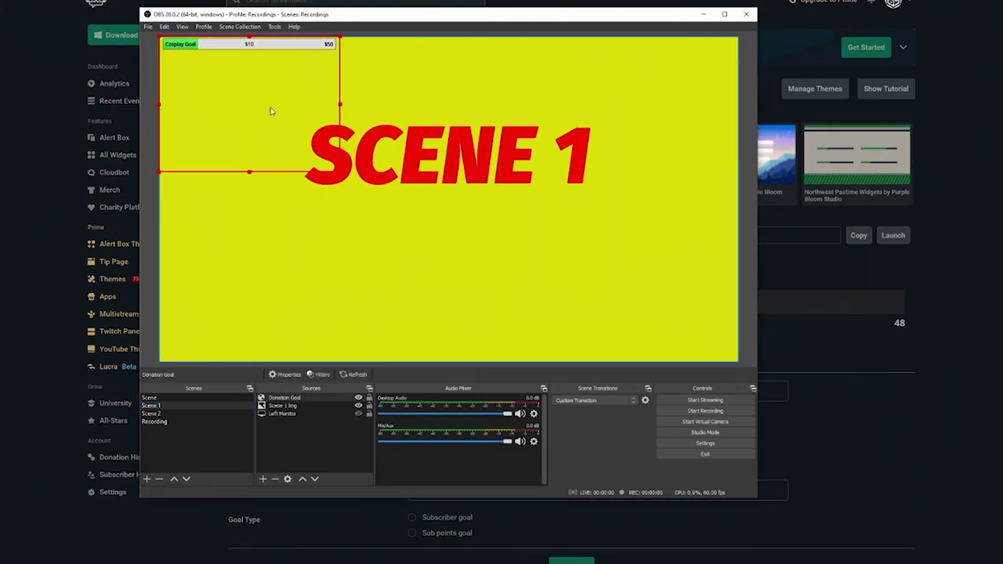